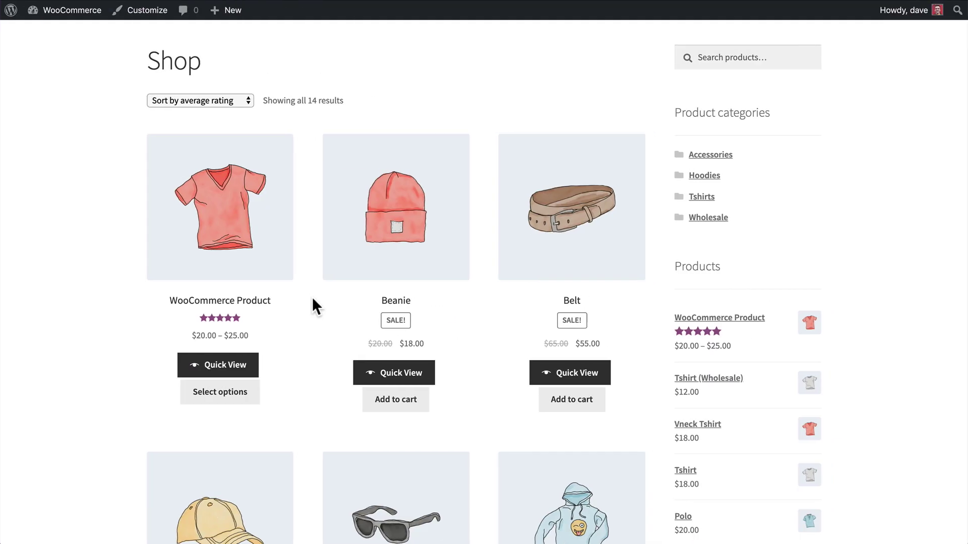
# From WooCommerce Product's quick view, add it to the cart in Red, size Medium ($20.00)
pyautogui.click(220, 371)
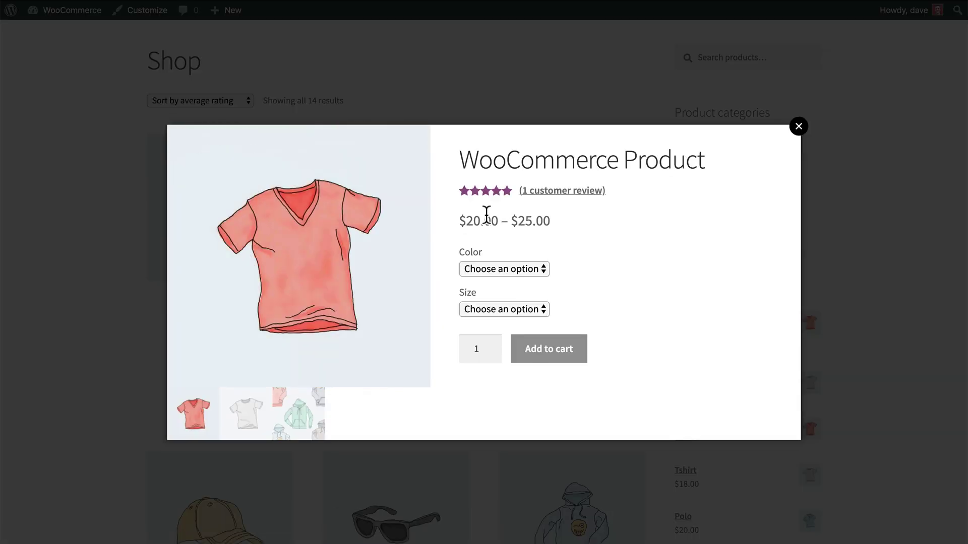
pyautogui.click(489, 269)
pyautogui.press('Escape')
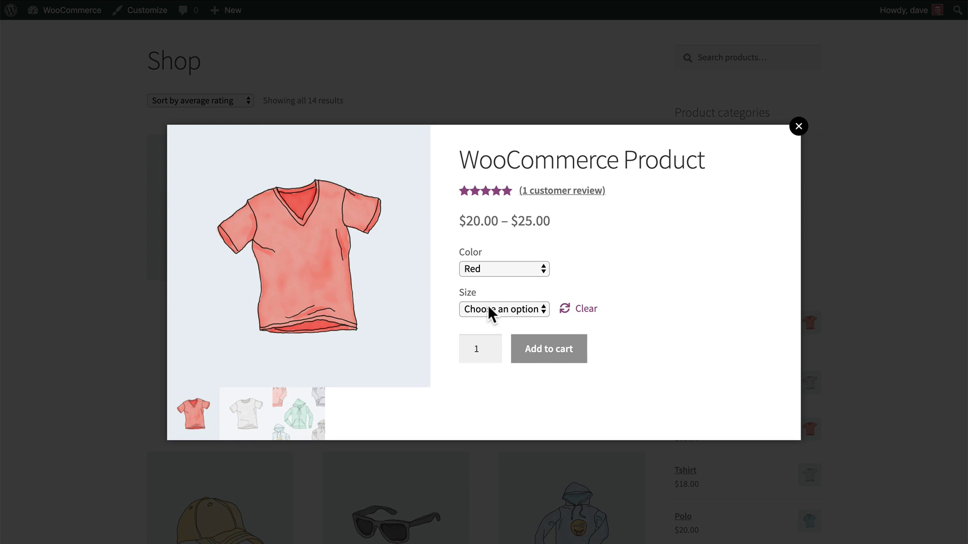
pyautogui.click(488, 307)
pyautogui.click(488, 335)
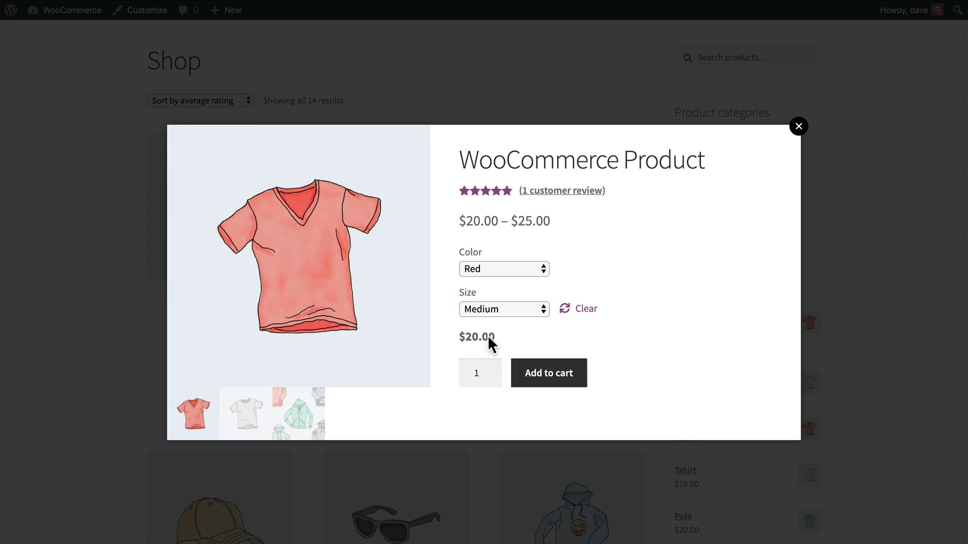
pyautogui.click(537, 379)
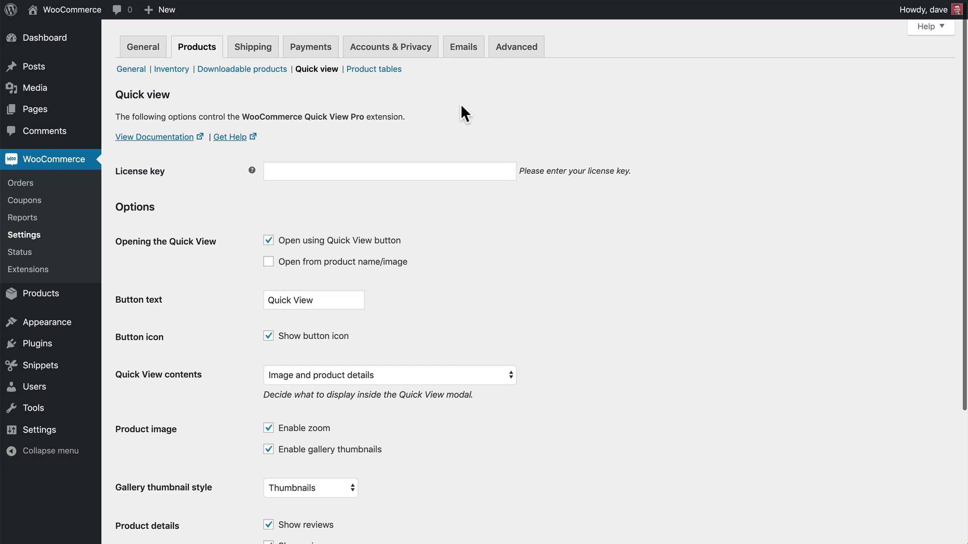
# Let quick view open from product name/image and relabel its button 'Show Info'
pyautogui.scroll(-2, 461, 106)
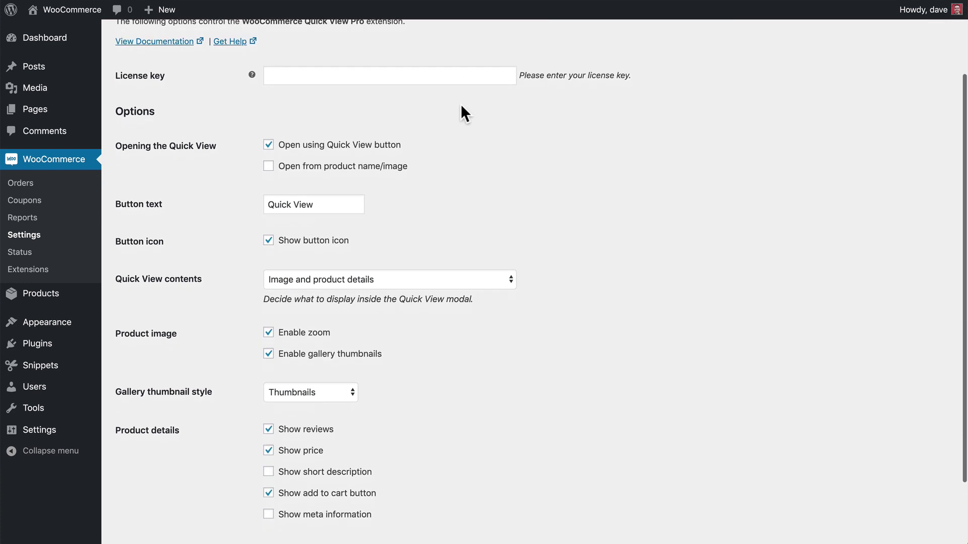
pyautogui.click(330, 166)
pyautogui.scroll(-1, 330, 166)
pyautogui.click(328, 157)
pyautogui.hotkey('ctrl', 'a')
pyautogui.write('Show Info')
pyautogui.press('Tab')
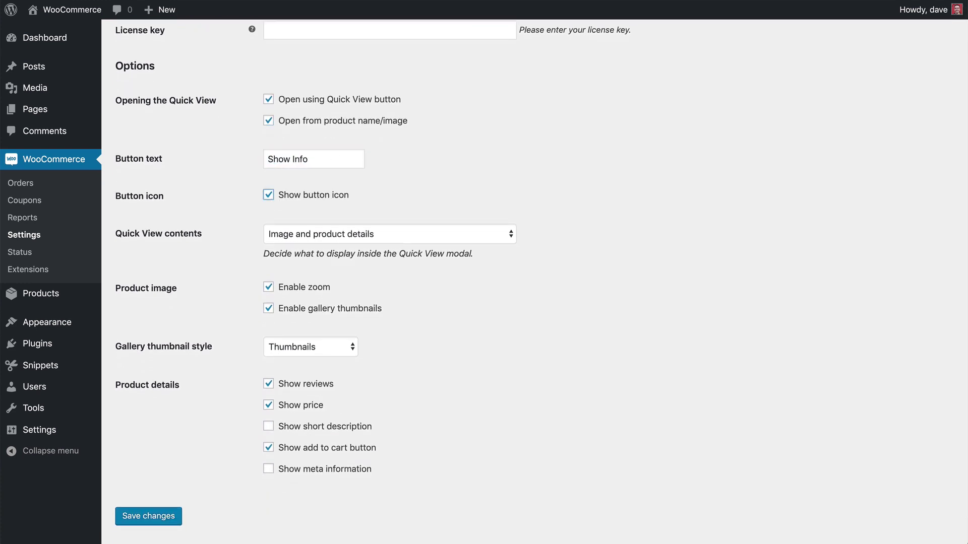
# Set Quick View contents to Image only and enable short description and meta information
pyautogui.click(299, 236)
pyautogui.click(303, 209)
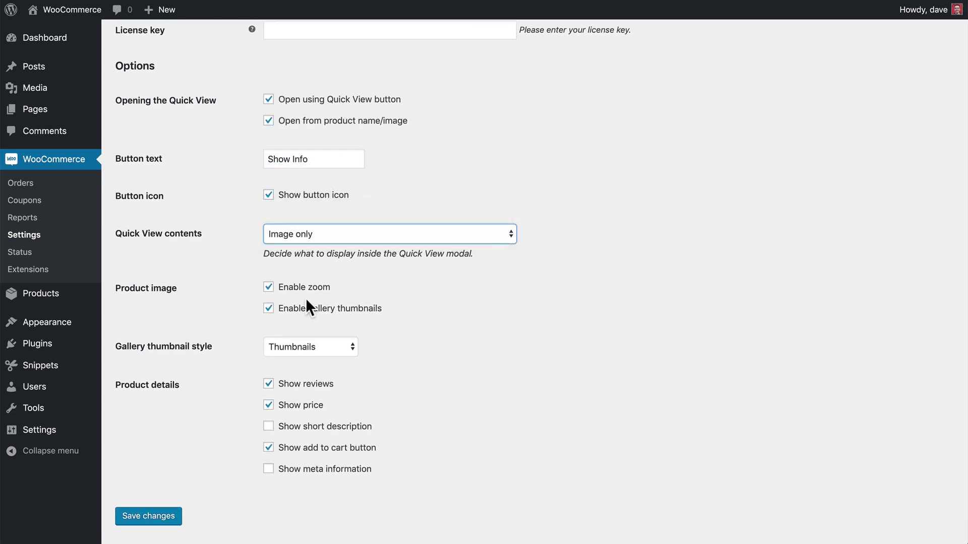
pyautogui.click(296, 427)
pyautogui.click(294, 473)
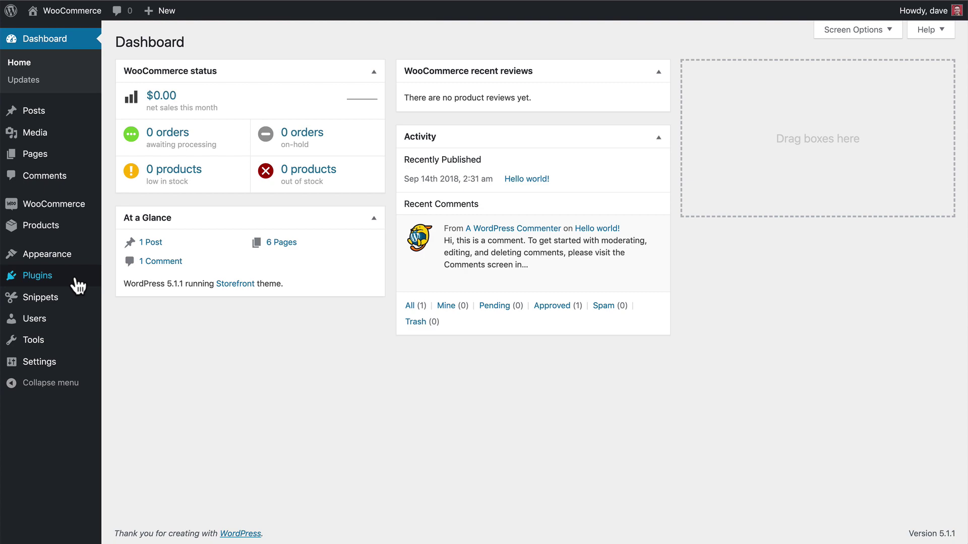
# Upload woocommerce-quick-view-pro.zip via Plugins > Add New, install it, and activate the plugin
pyautogui.moveTo(80, 282)
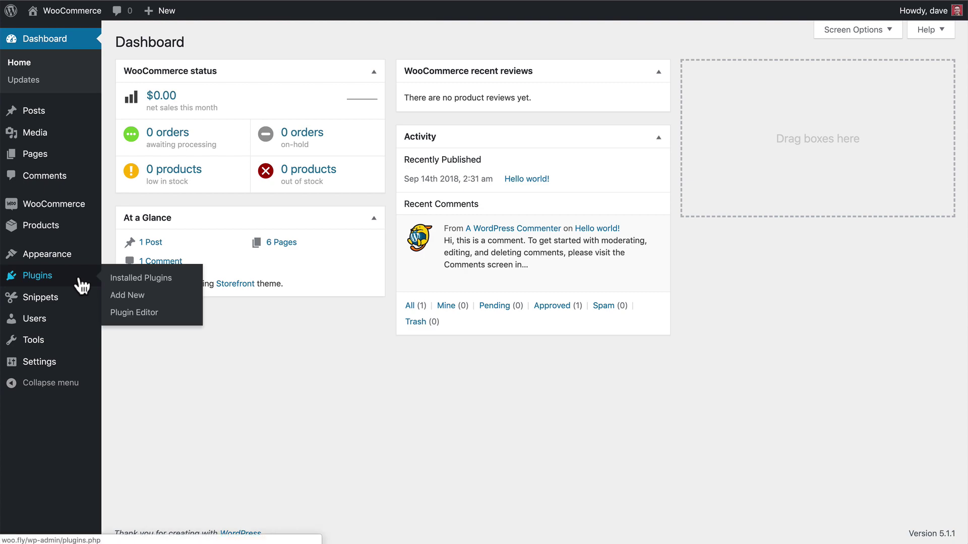
pyautogui.click(142, 299)
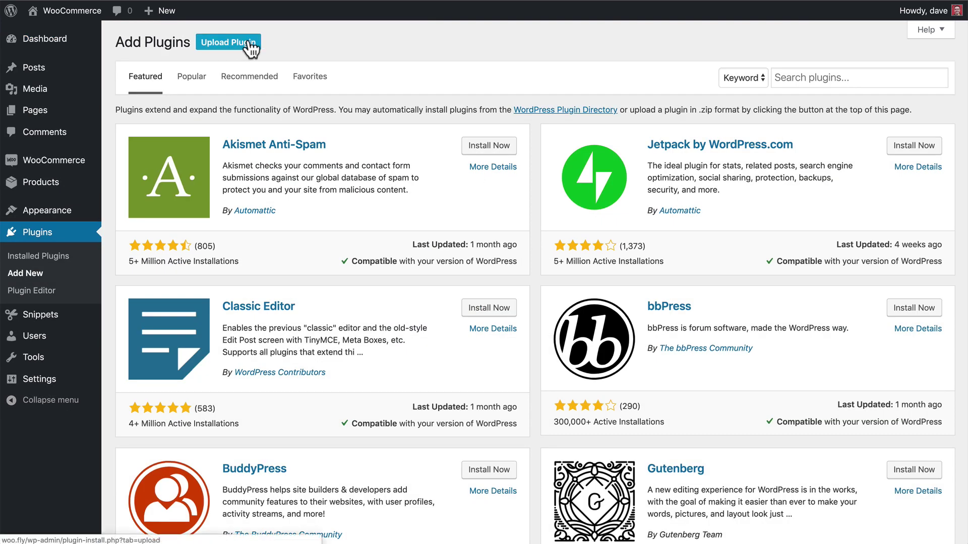
pyautogui.click(250, 49)
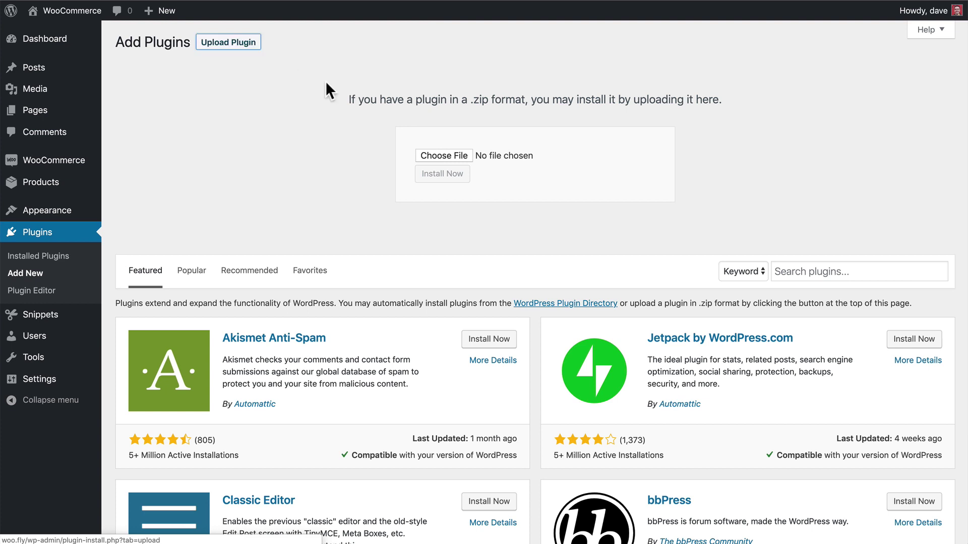
pyautogui.click(450, 155)
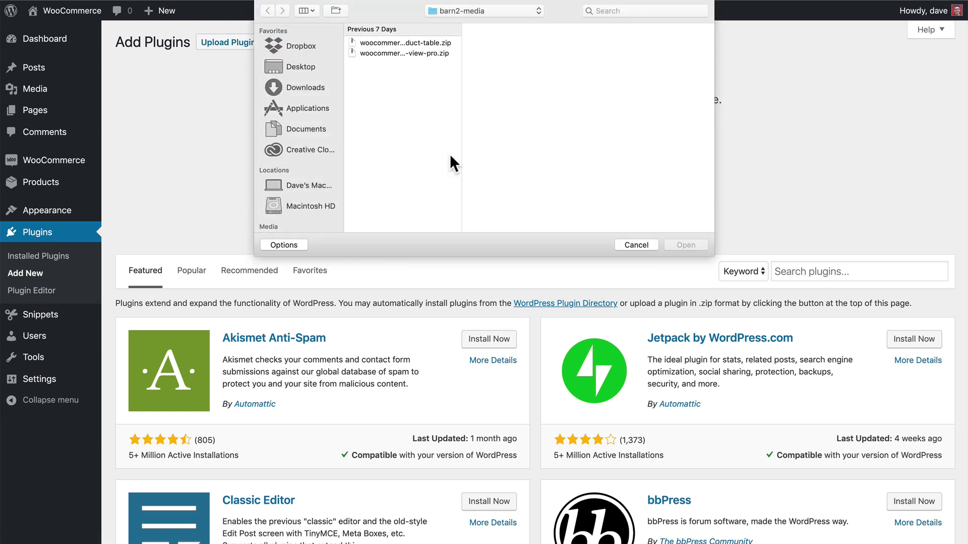
pyautogui.click(427, 52)
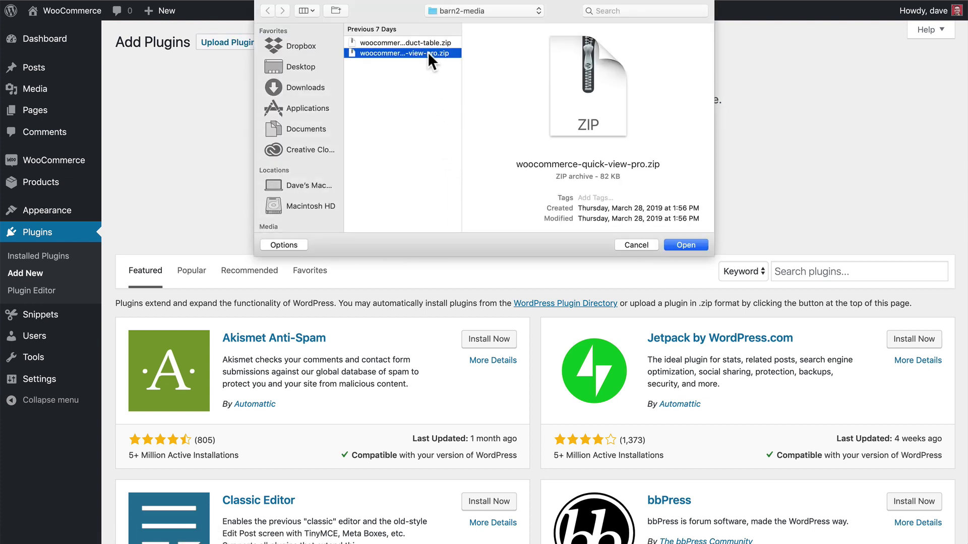
pyautogui.click(684, 245)
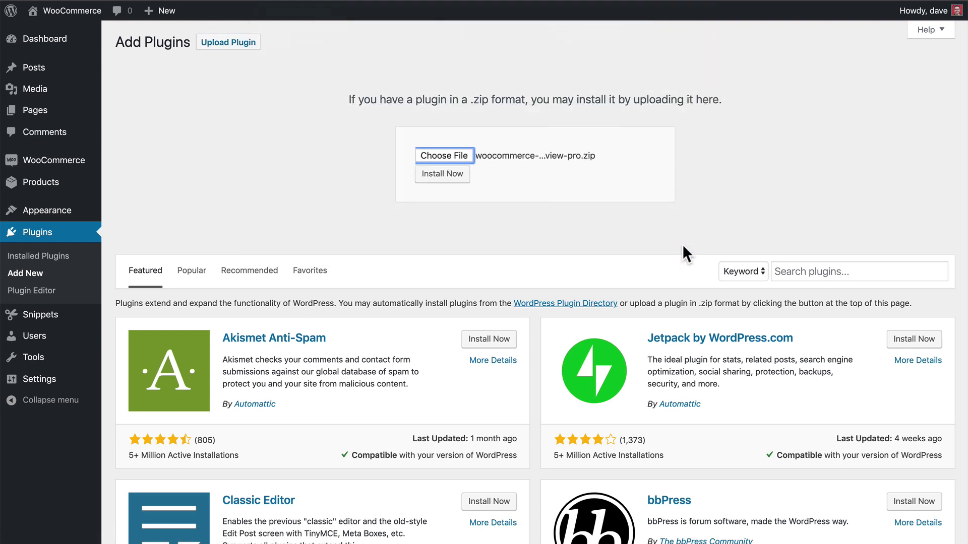
pyautogui.click(436, 177)
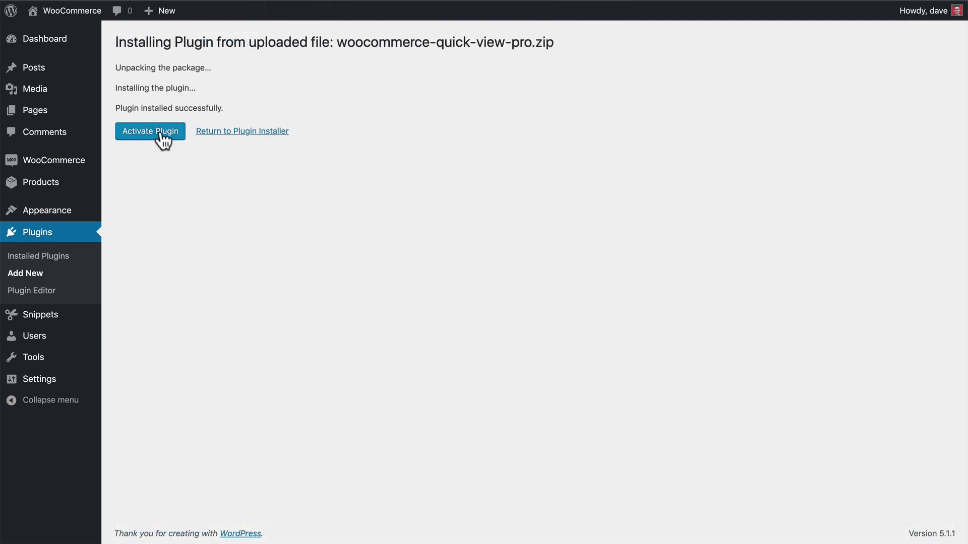
pyautogui.click(160, 135)
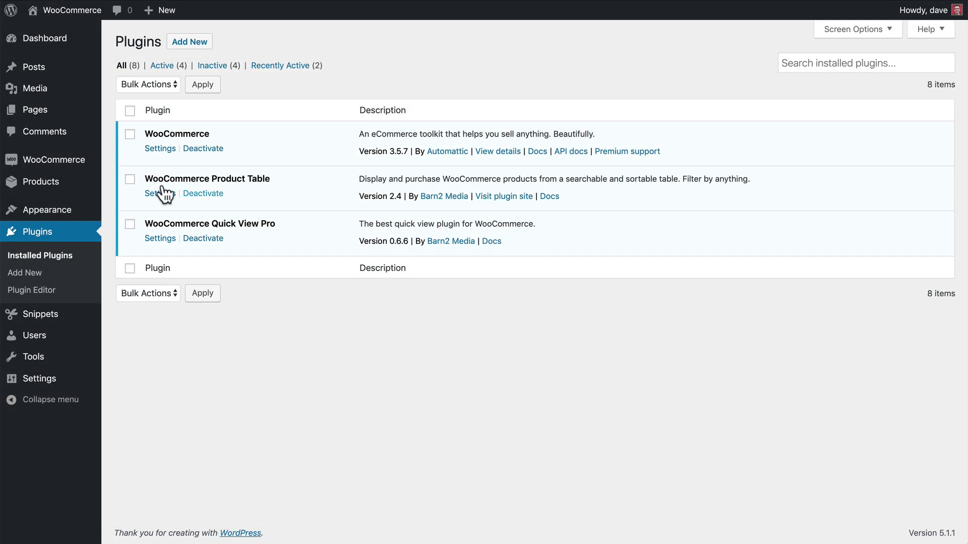
# Open the Quick view section under WooCommerce Settings > Products
pyautogui.moveTo(72, 172)
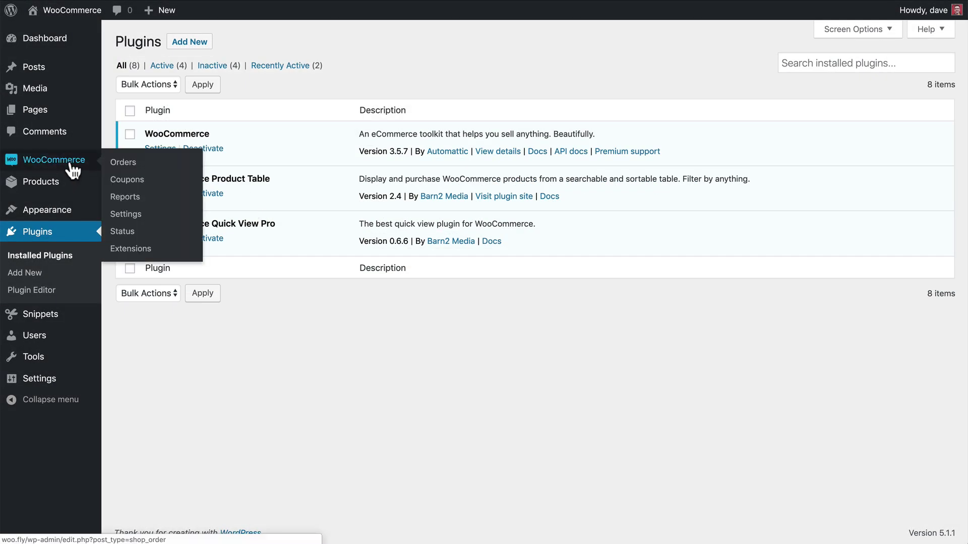
pyautogui.click(126, 215)
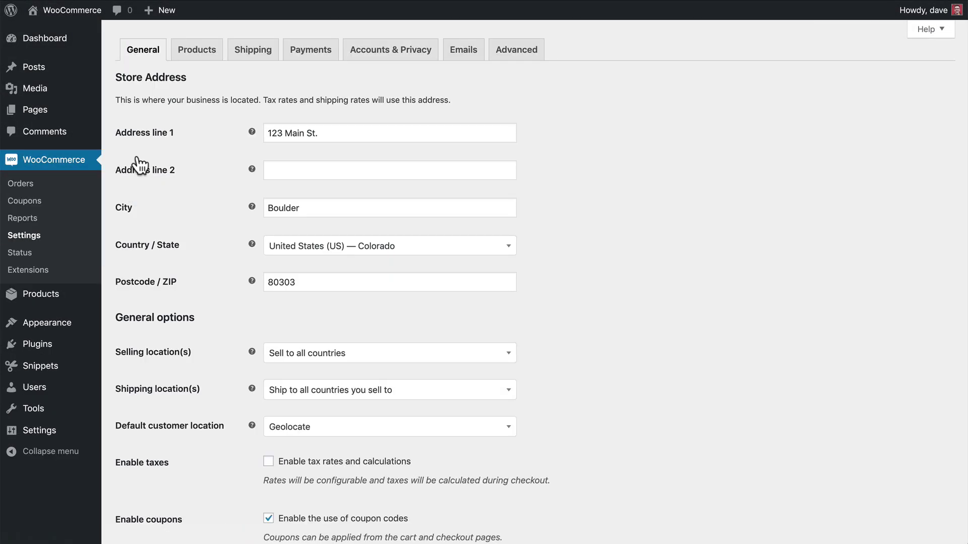
pyautogui.click(200, 53)
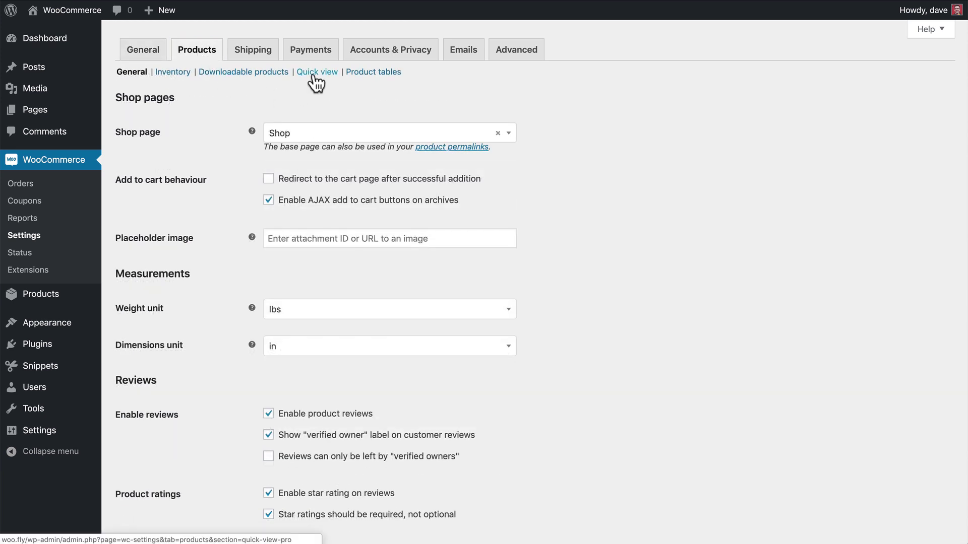
pyautogui.click(313, 75)
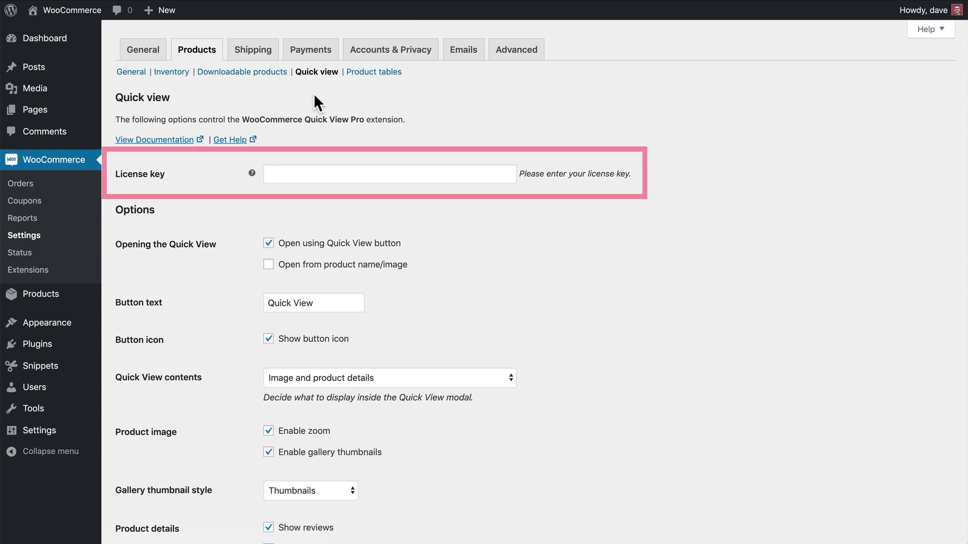
# Paste the plugin's license key into the License key field and save the settings
pyautogui.click(294, 174)
pyautogui.hotkey('ctrl', 'v')
pyautogui.scroll(-4, 302, 303)
pyautogui.click(168, 483)
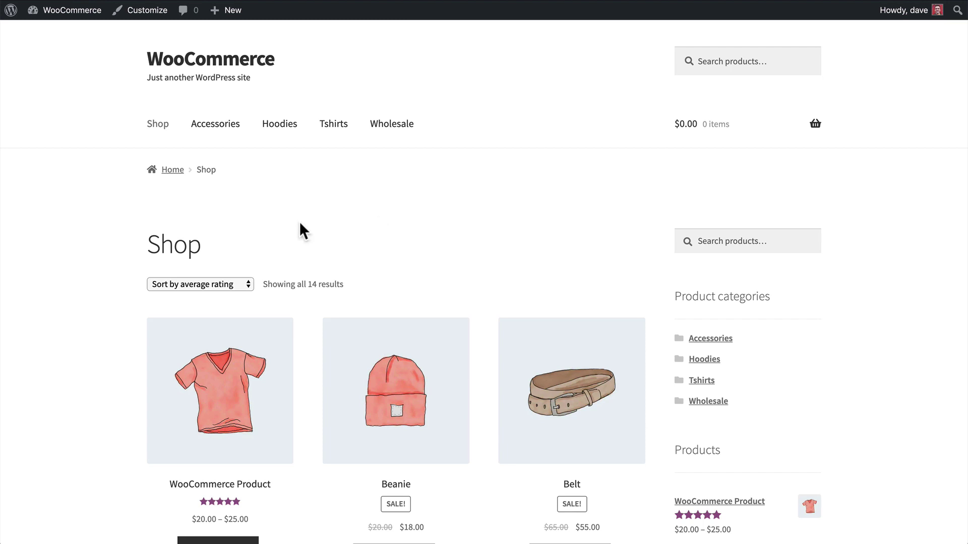
# Scroll the Shop page and open WooCommerce Product's quick view lightbox with gallery and details
pyautogui.scroll(-1, 300, 223)
pyautogui.scroll(-5, 298, 222)
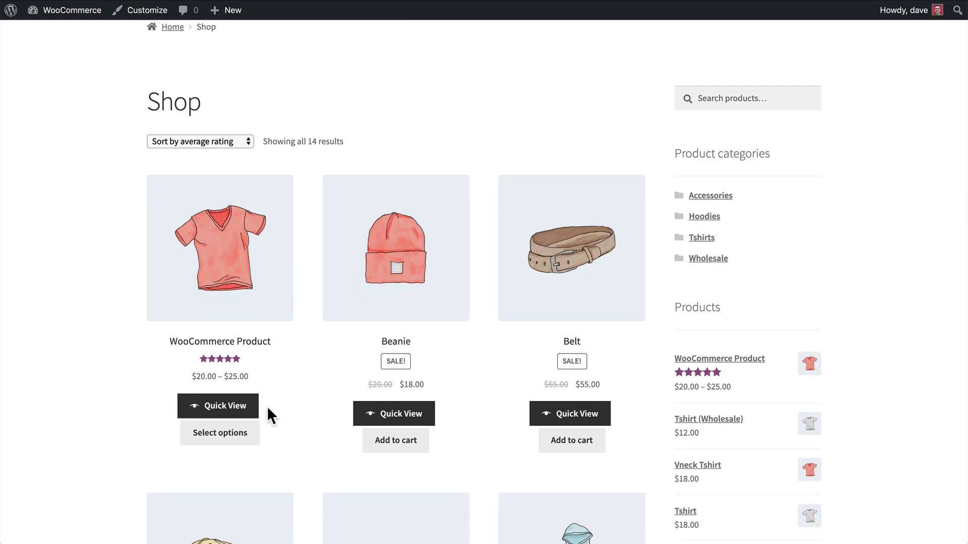
pyautogui.click(235, 416)
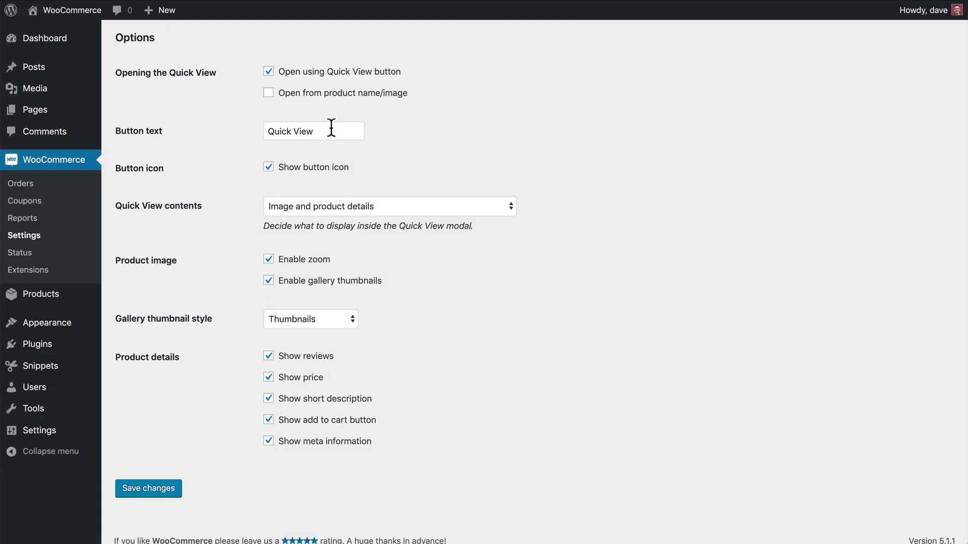
# Enable opening quick view from product name/image and relabel the button 'Show Info'
pyautogui.click(348, 101)
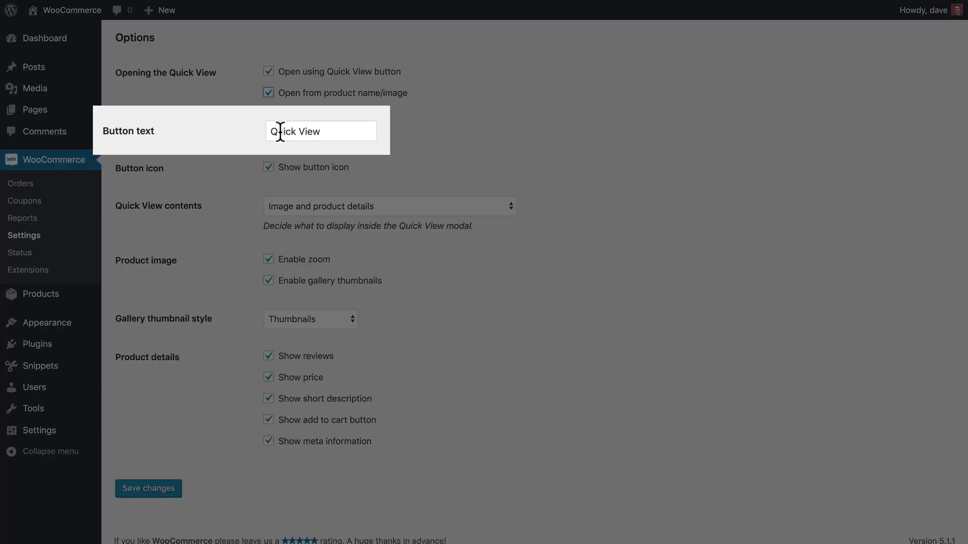
pyautogui.moveTo(275, 131); pyautogui.dragTo(323, 131)
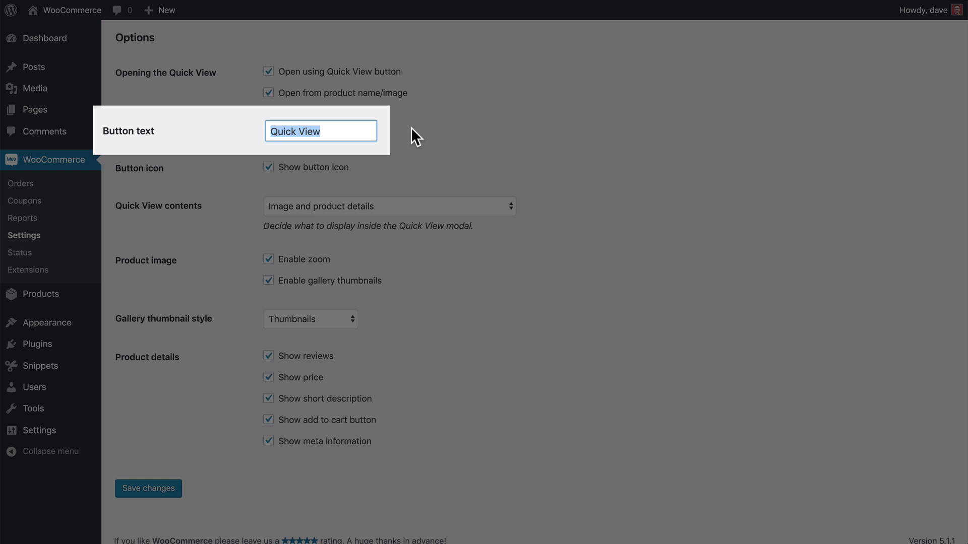
pyautogui.write('Show Info')
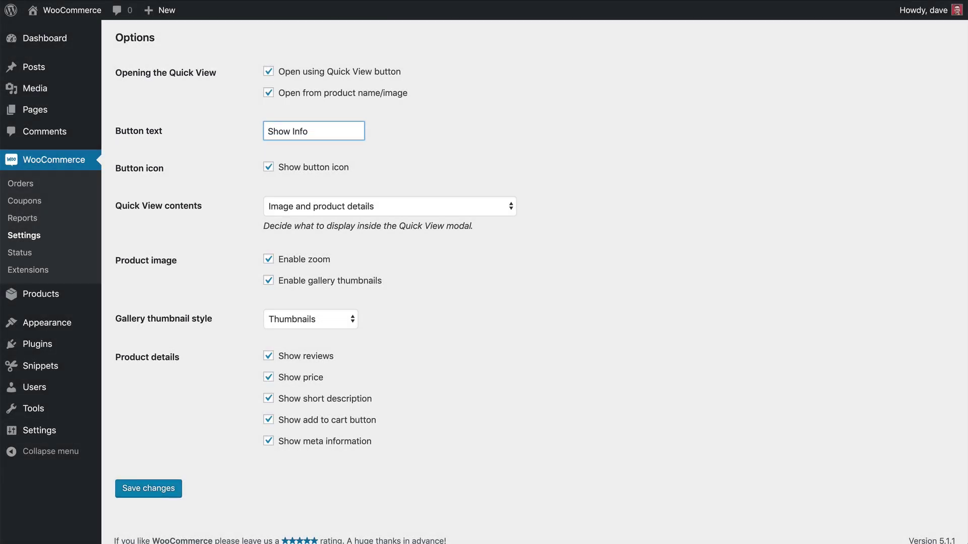
pyautogui.click(412, 130)
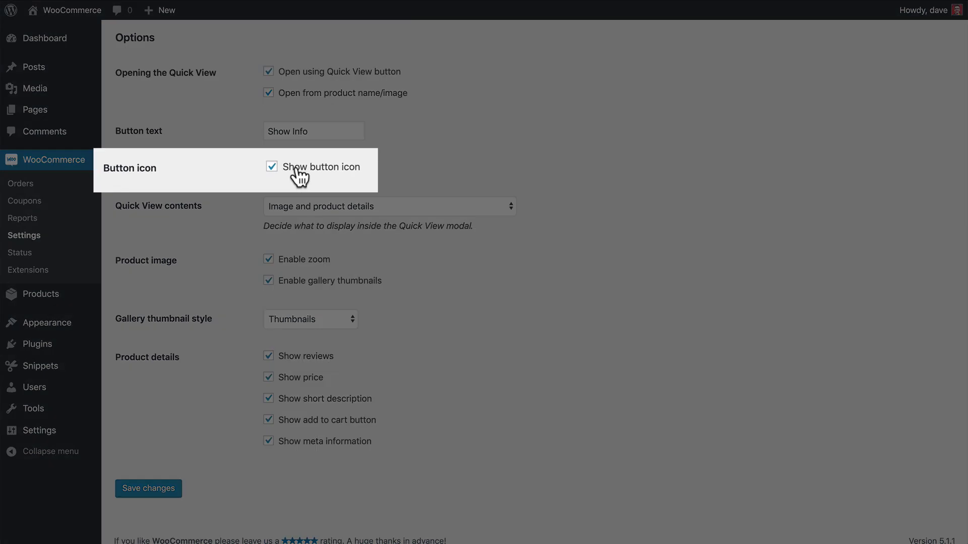
# Turn off the button icon and set Quick View contents to Product details only
pyautogui.click(298, 169)
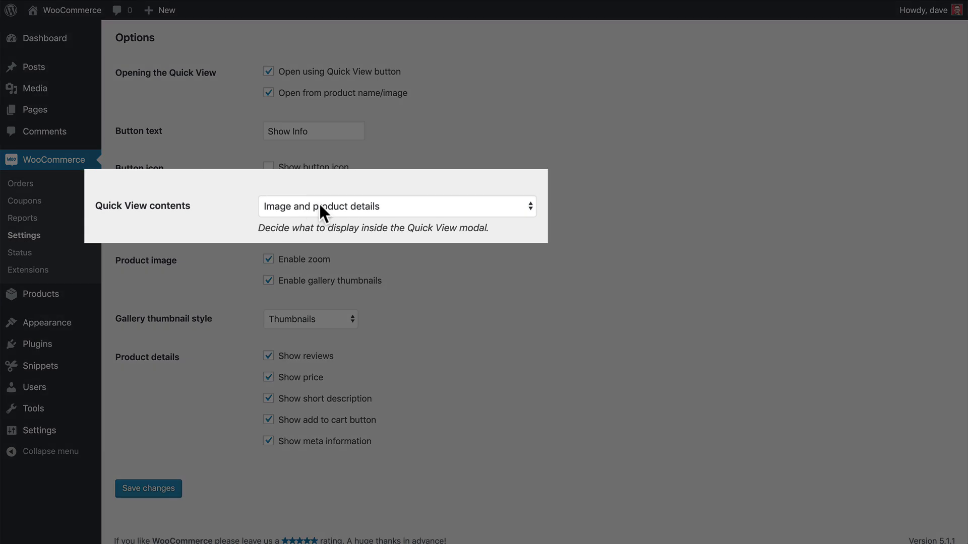
pyautogui.click(322, 212)
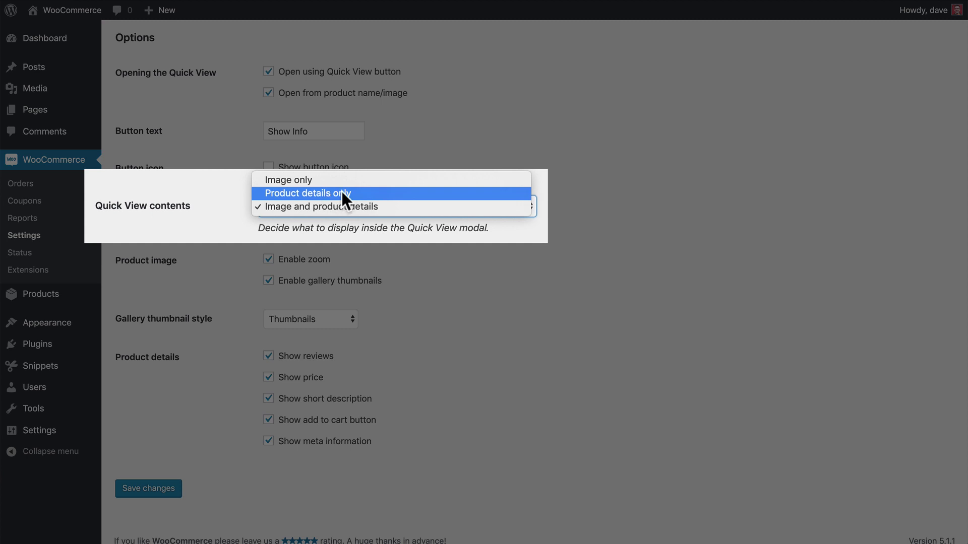
pyautogui.click(318, 192)
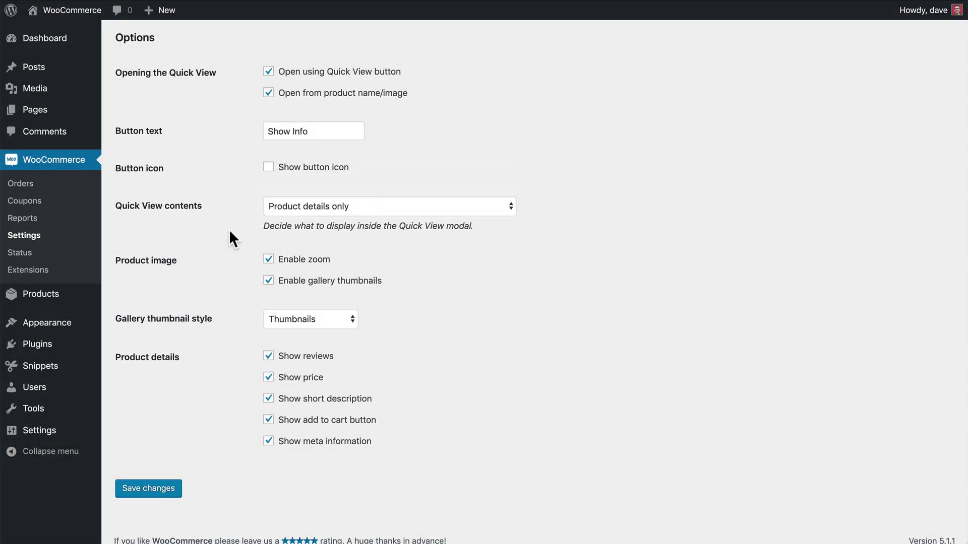
# Keep Thumbnails as gallery style and hide reviews, short description and meta information from quick view
pyautogui.scroll(-1, 228, 228)
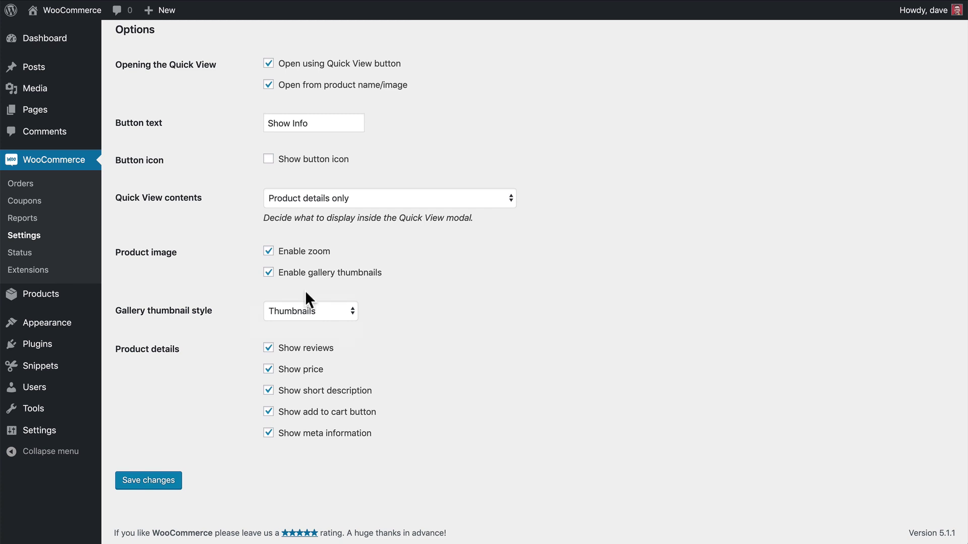
pyautogui.click(323, 310)
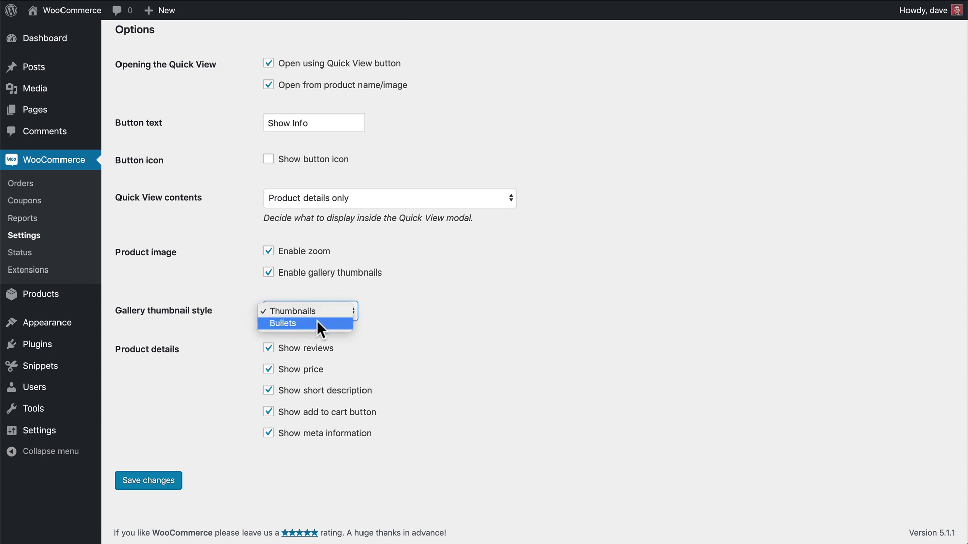
pyautogui.click(377, 304)
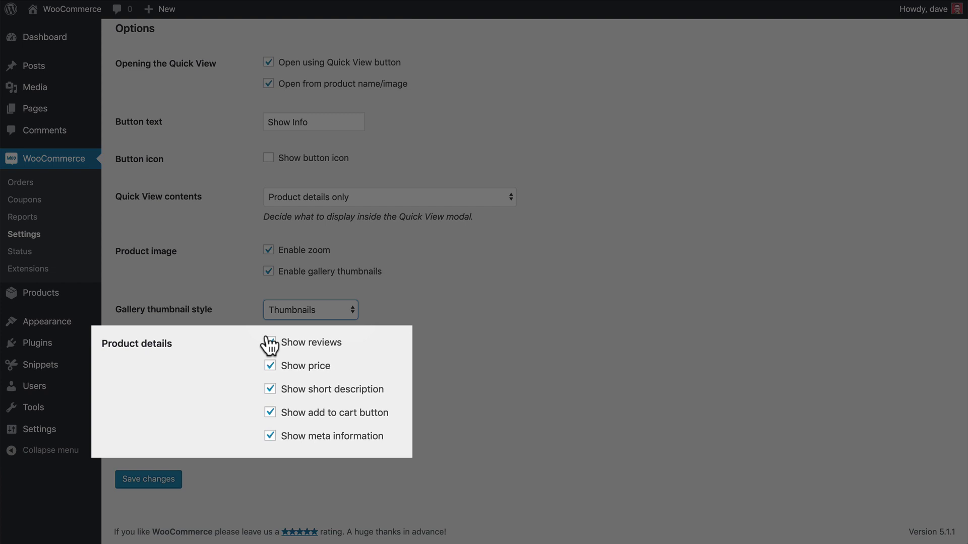
pyautogui.click(299, 345)
pyautogui.click(305, 393)
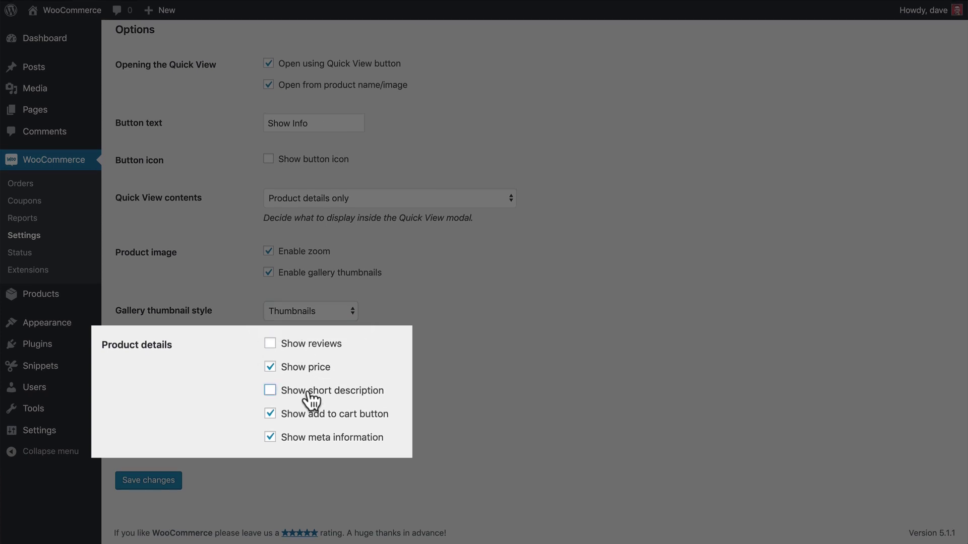
pyautogui.click(304, 442)
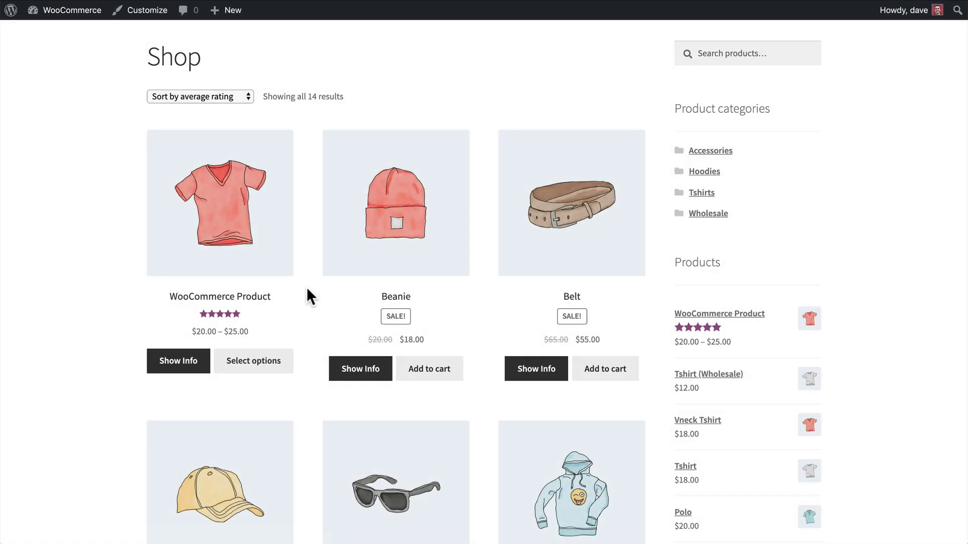
# Via Show Info on WooCommerce Product, choose Red and Medium and add it ($20.00) to the cart
pyautogui.click(180, 363)
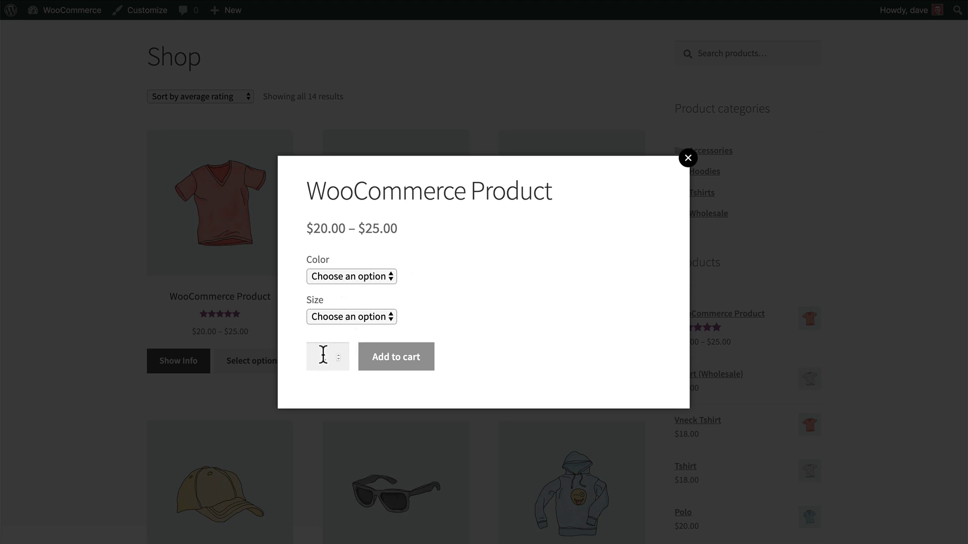
pyautogui.click(356, 278)
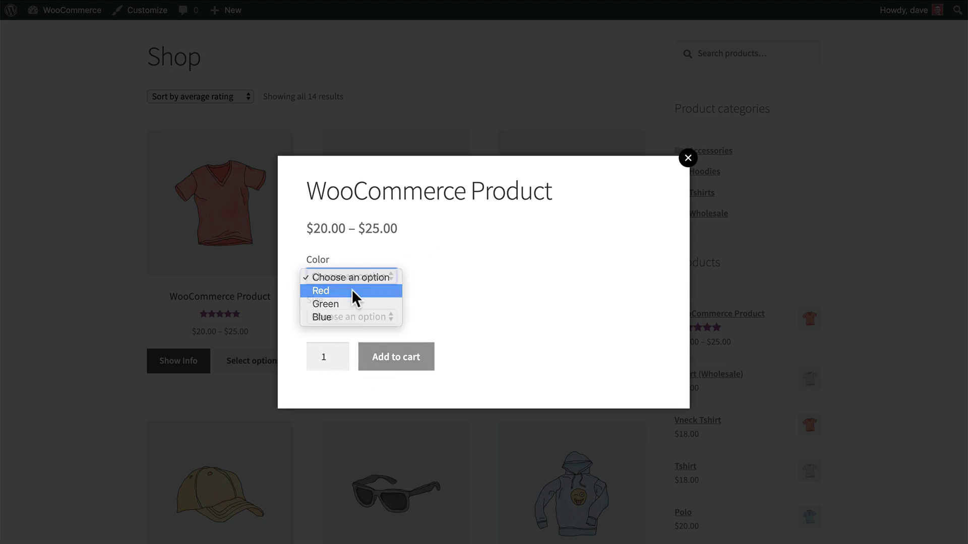
pyautogui.click(351, 290)
pyautogui.click(346, 317)
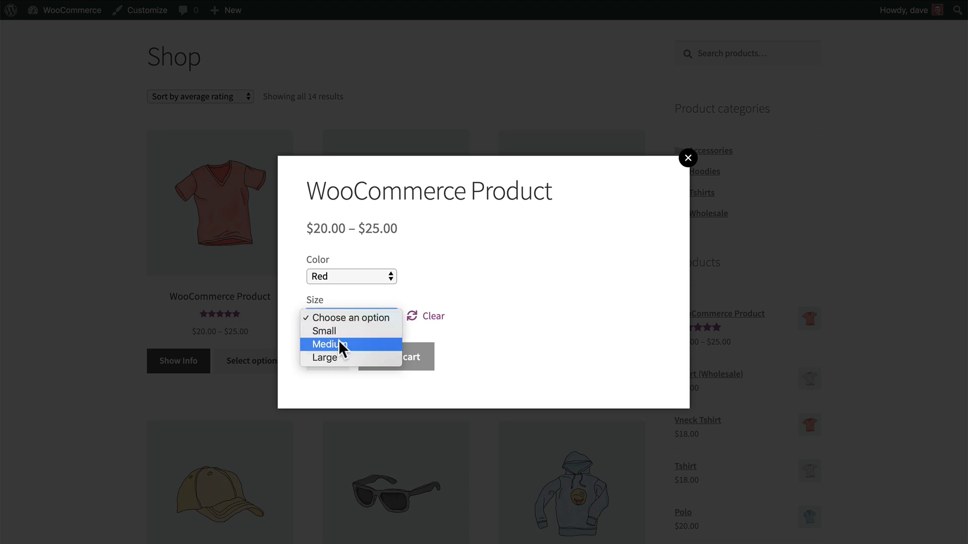
pyautogui.click(339, 341)
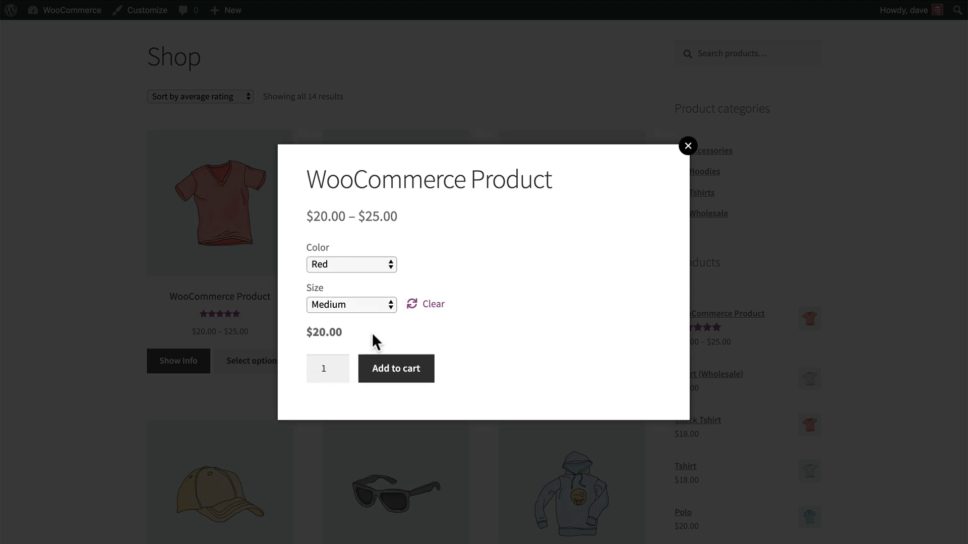
pyautogui.click(396, 372)
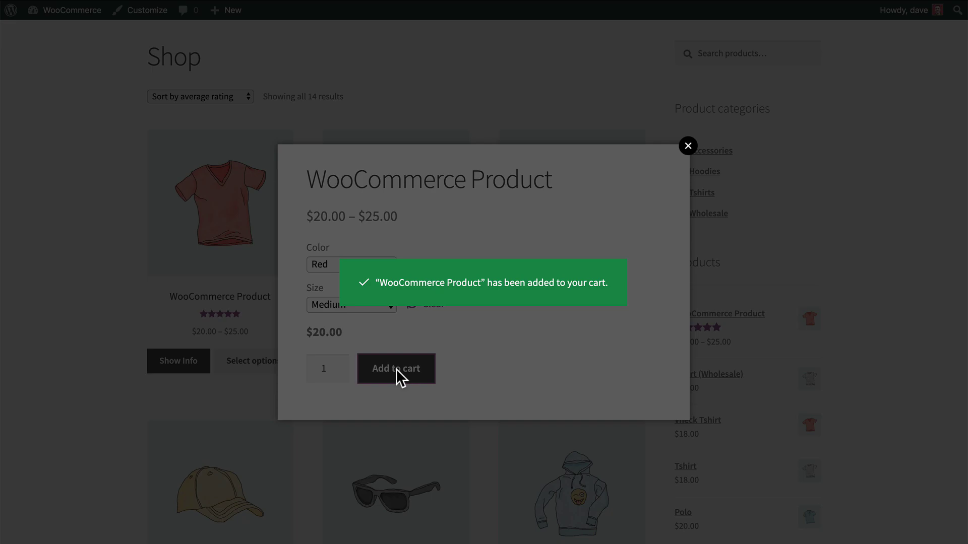